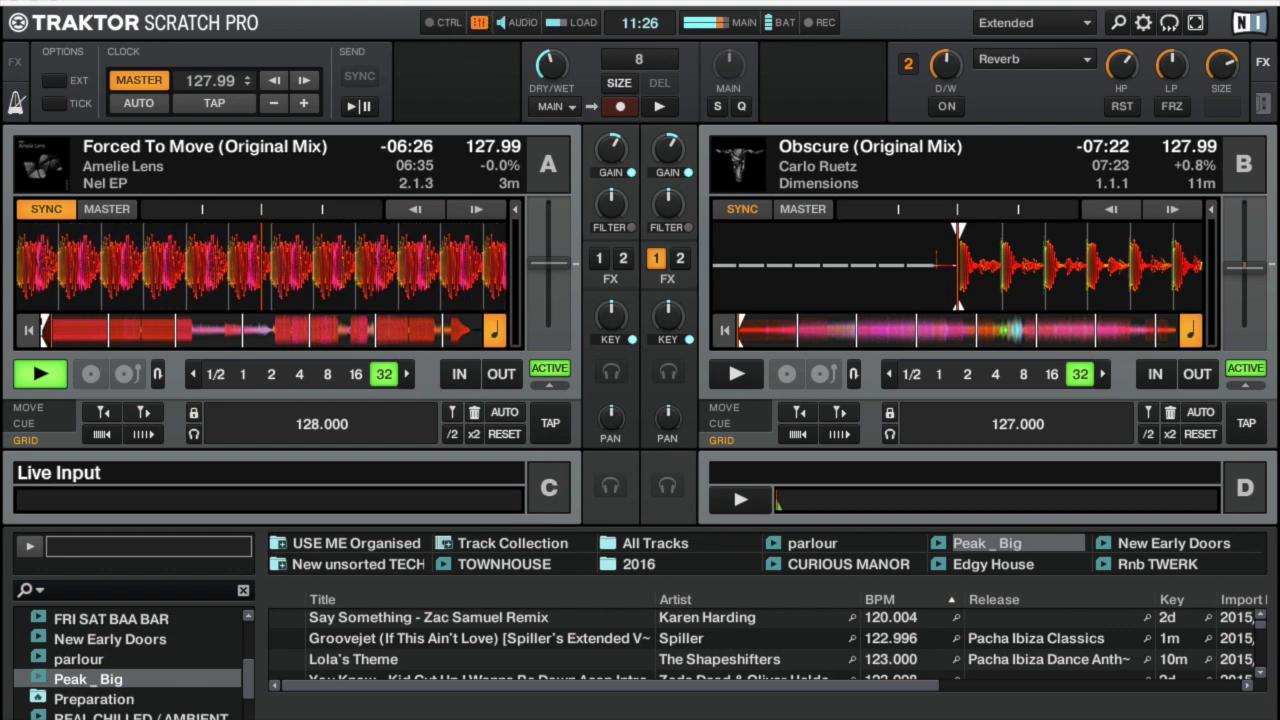
Stop deck A and rewind Forced To Move to beat 1.1.1.
key("space")
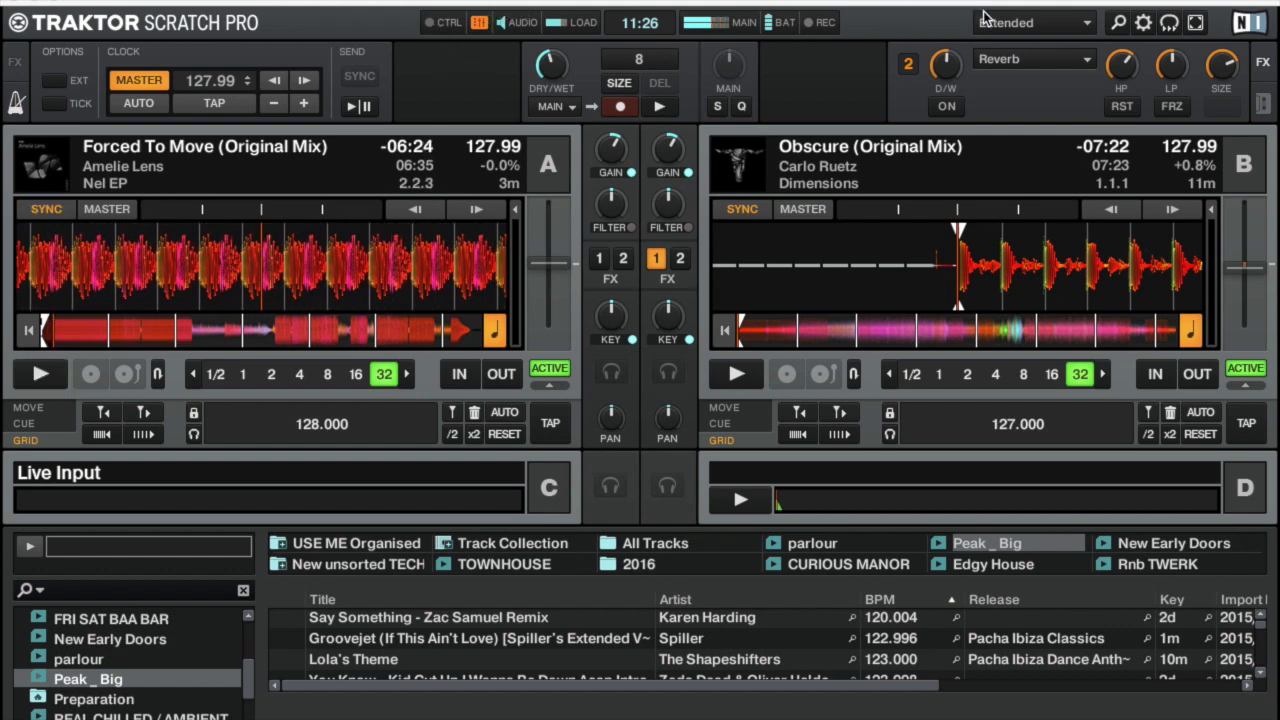
key("Home")
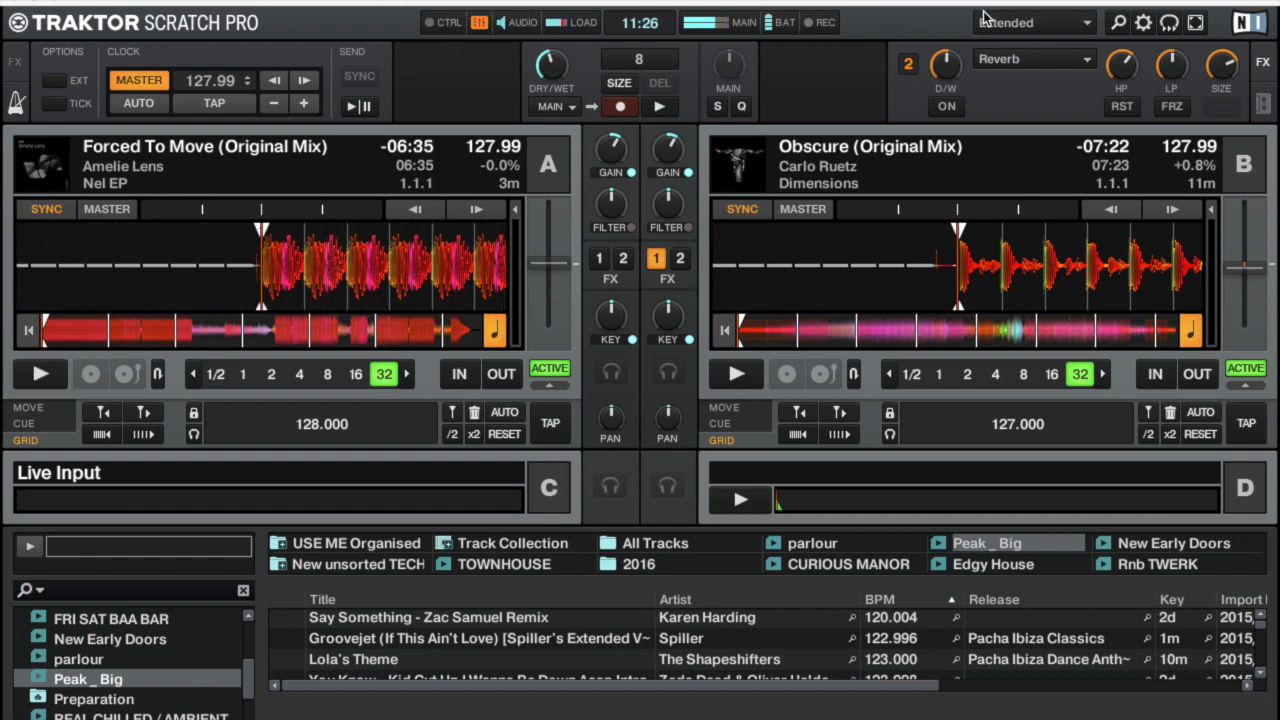
left_click(1145, 22)
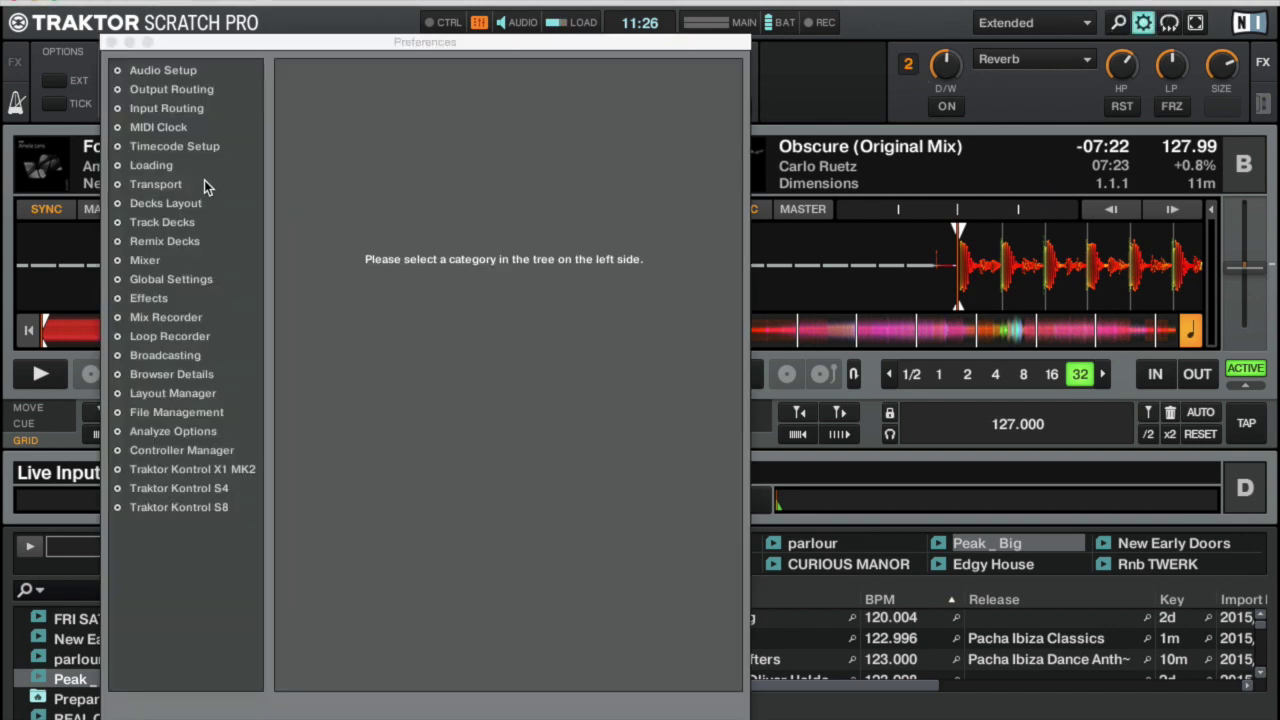
Enable Send MIDI Clock on the MIDI Clock preferences page, with a 7 ms sending offset.
left_click(172, 128)
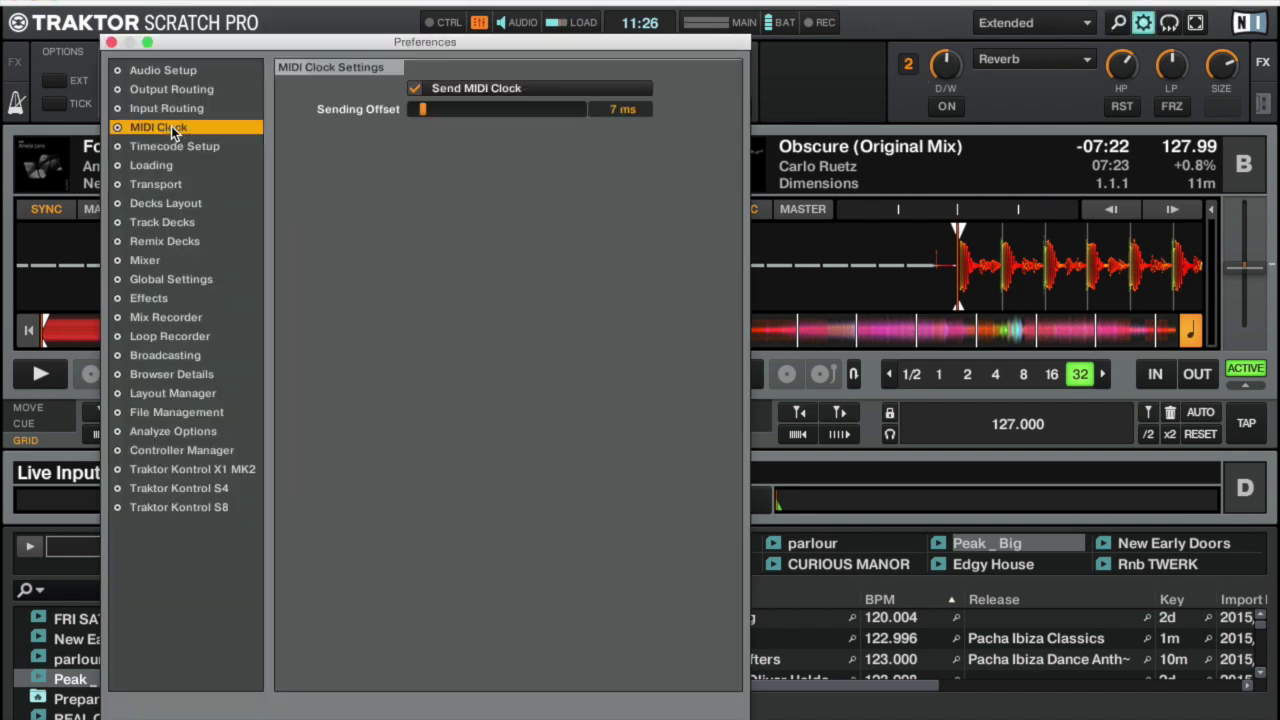
left_click(415, 89)
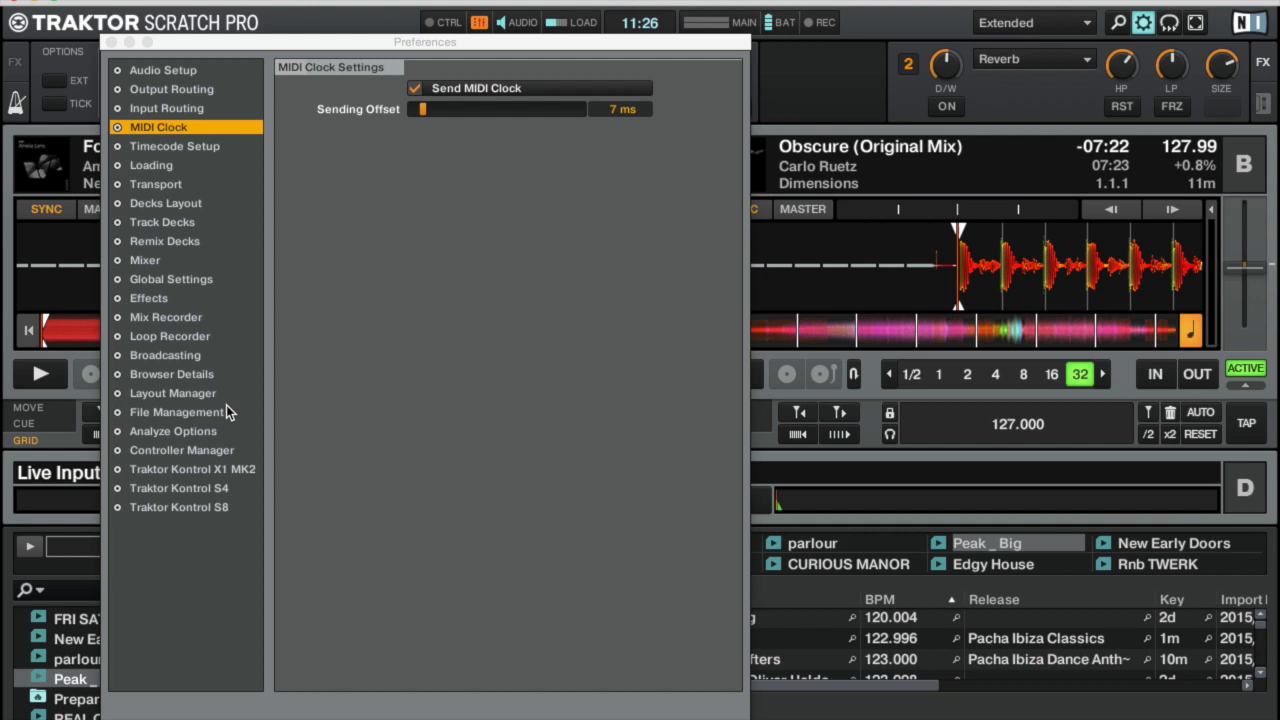
Add a Generic MIDI controller with in-port Traktor Virtual Input and out-port Traktor Virtual Output.
left_click(208, 450)
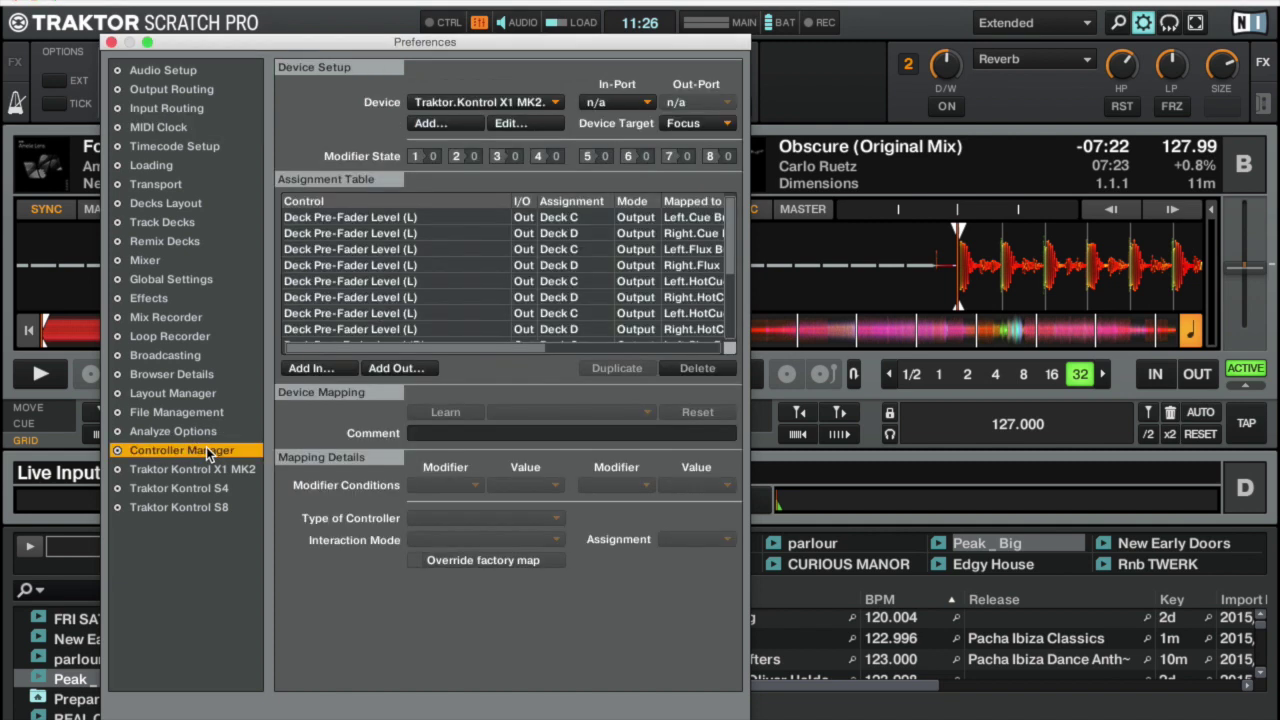
left_click(533, 103)
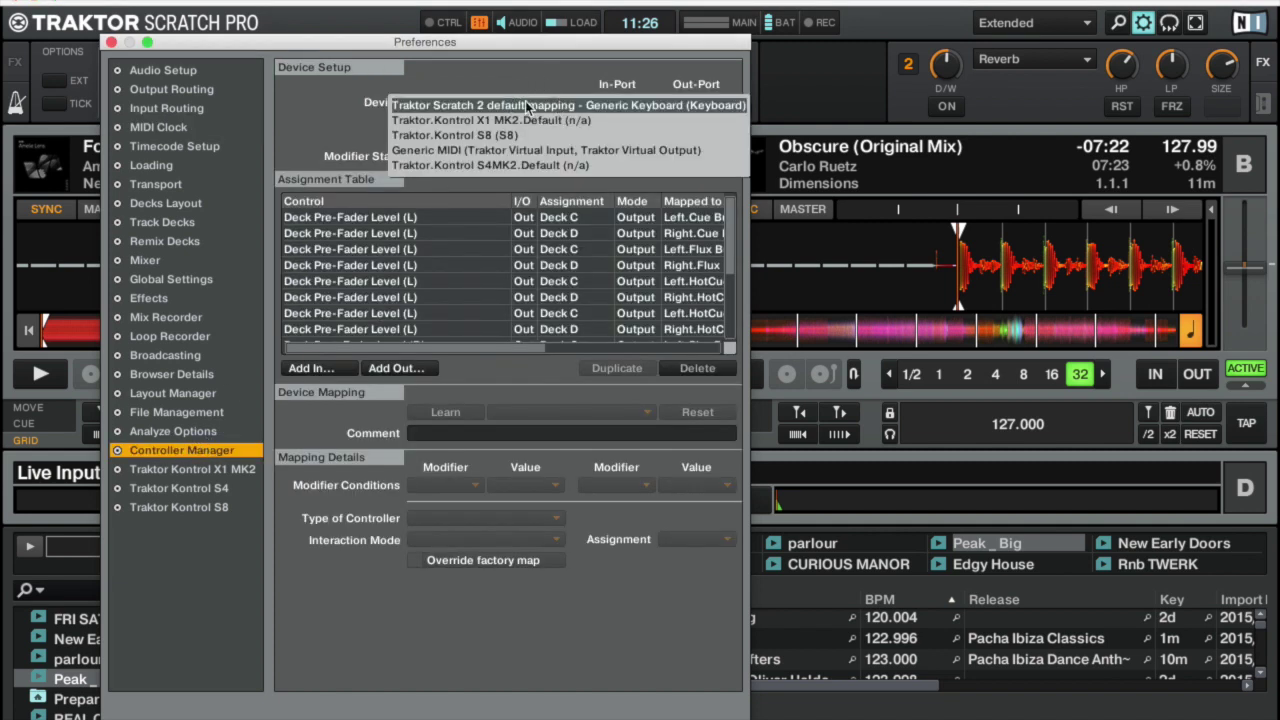
left_click(578, 152)
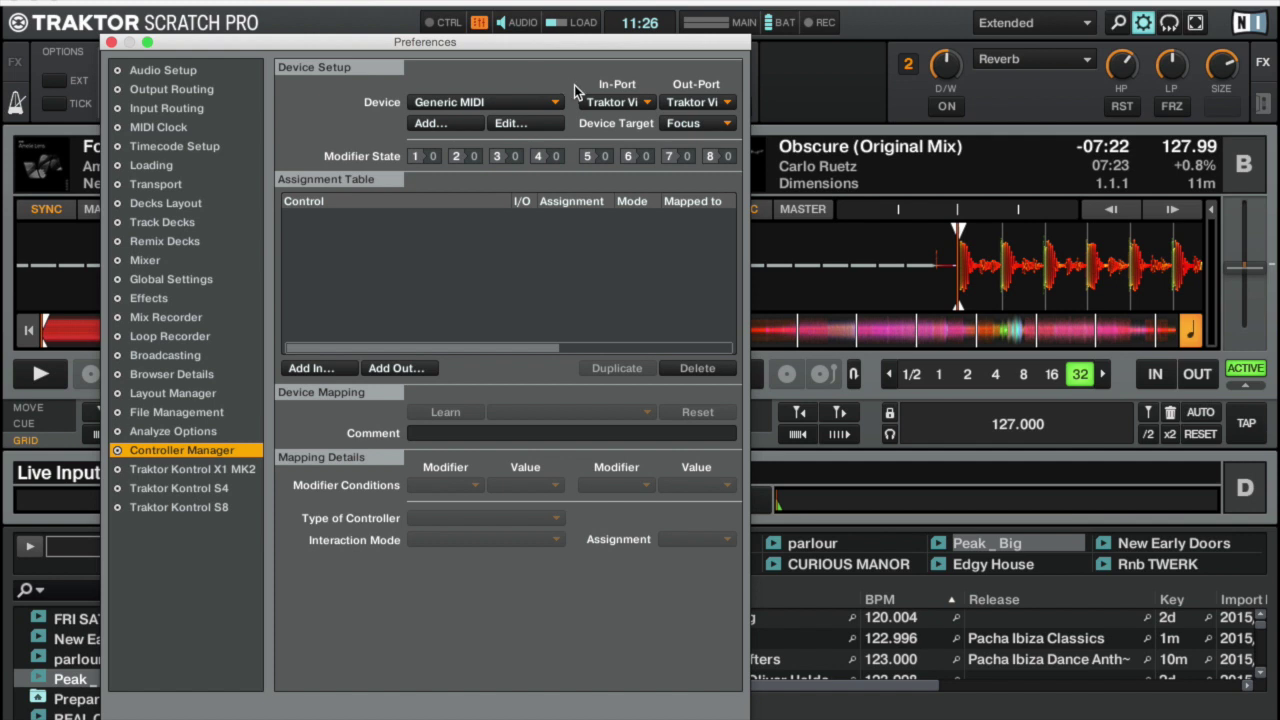
left_click(614, 102)
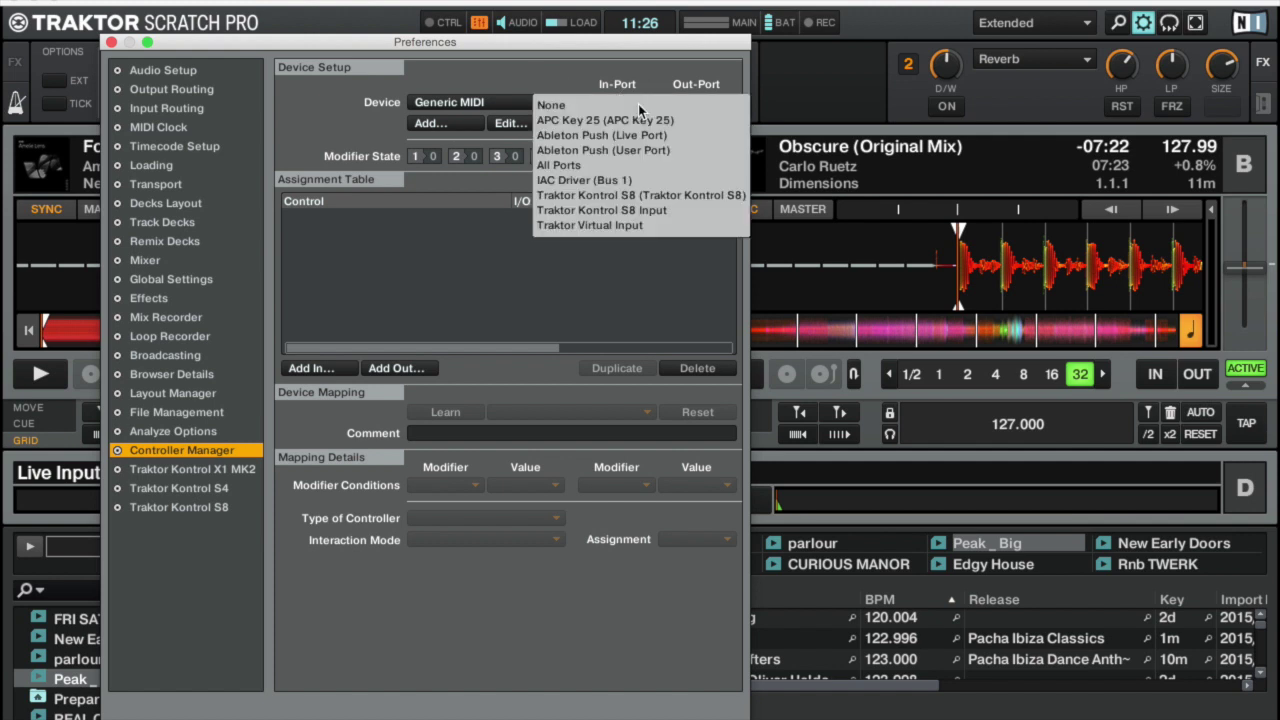
left_click(637, 229)
left_click(700, 100)
left_click(646, 225)
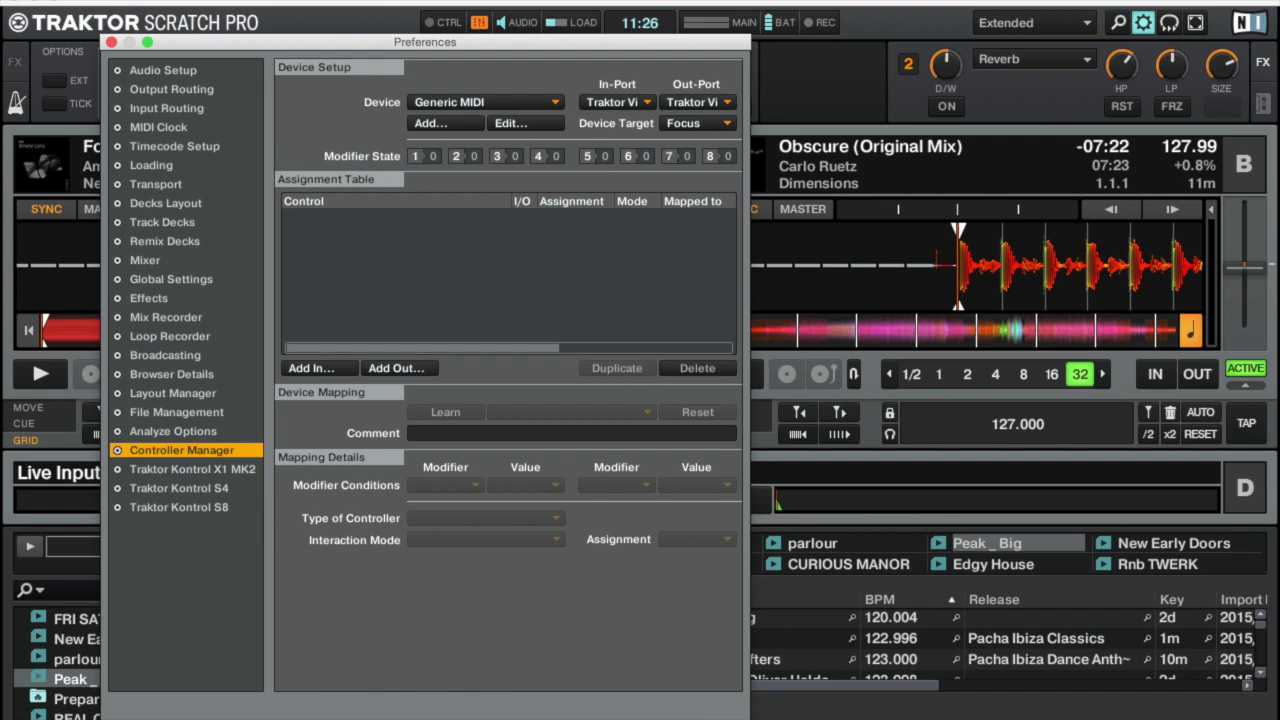
Close Preferences and switch the top-left panel to FX, then back to the master clock.
key("Escape")
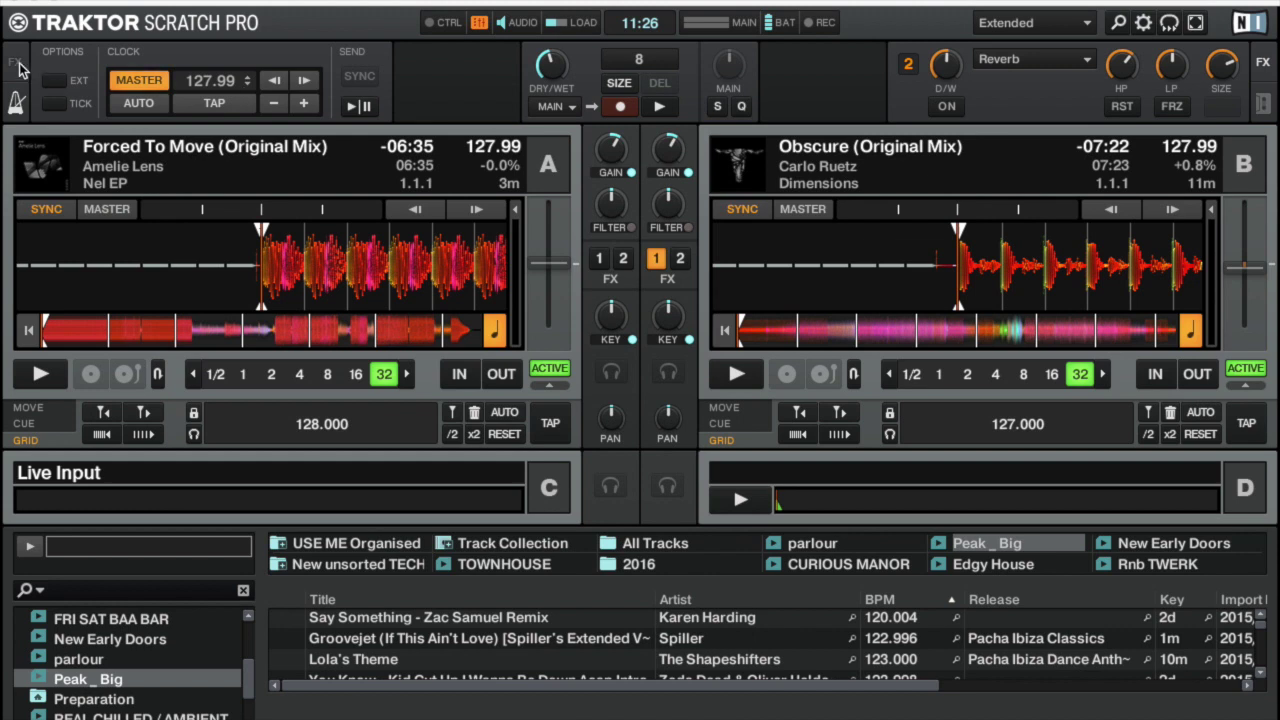
left_click(17, 64)
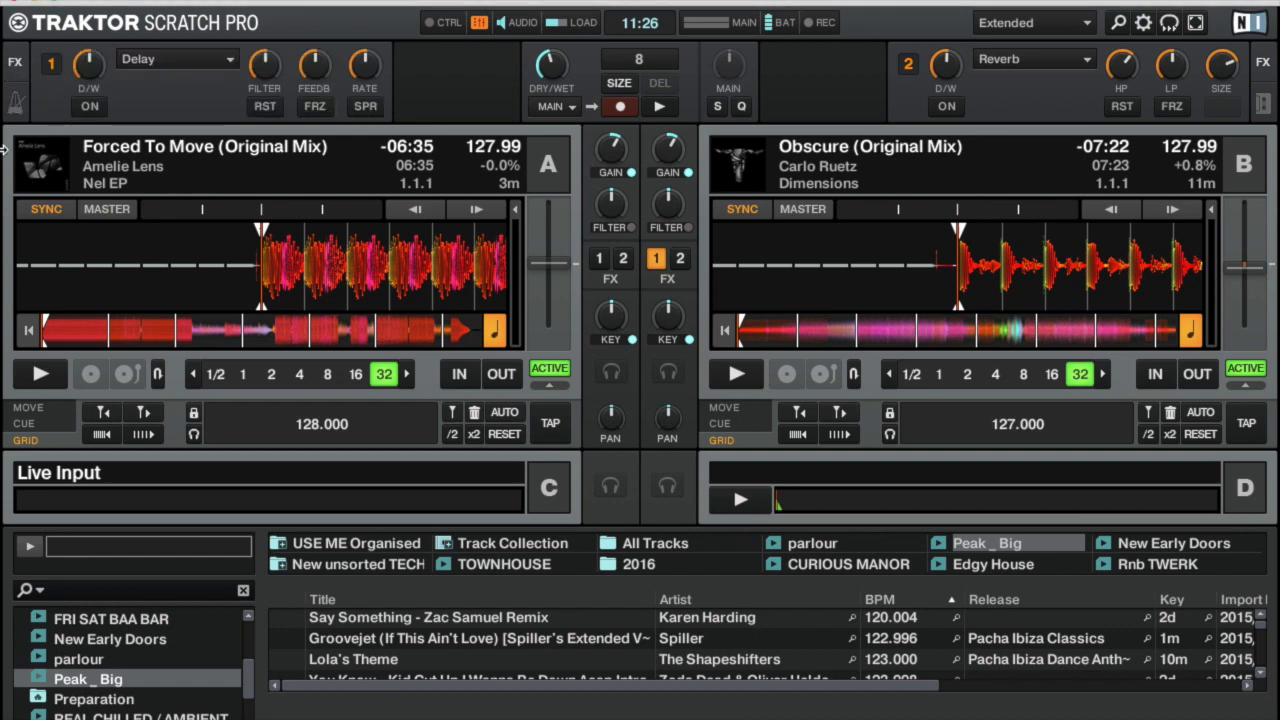
left_click(17, 104)
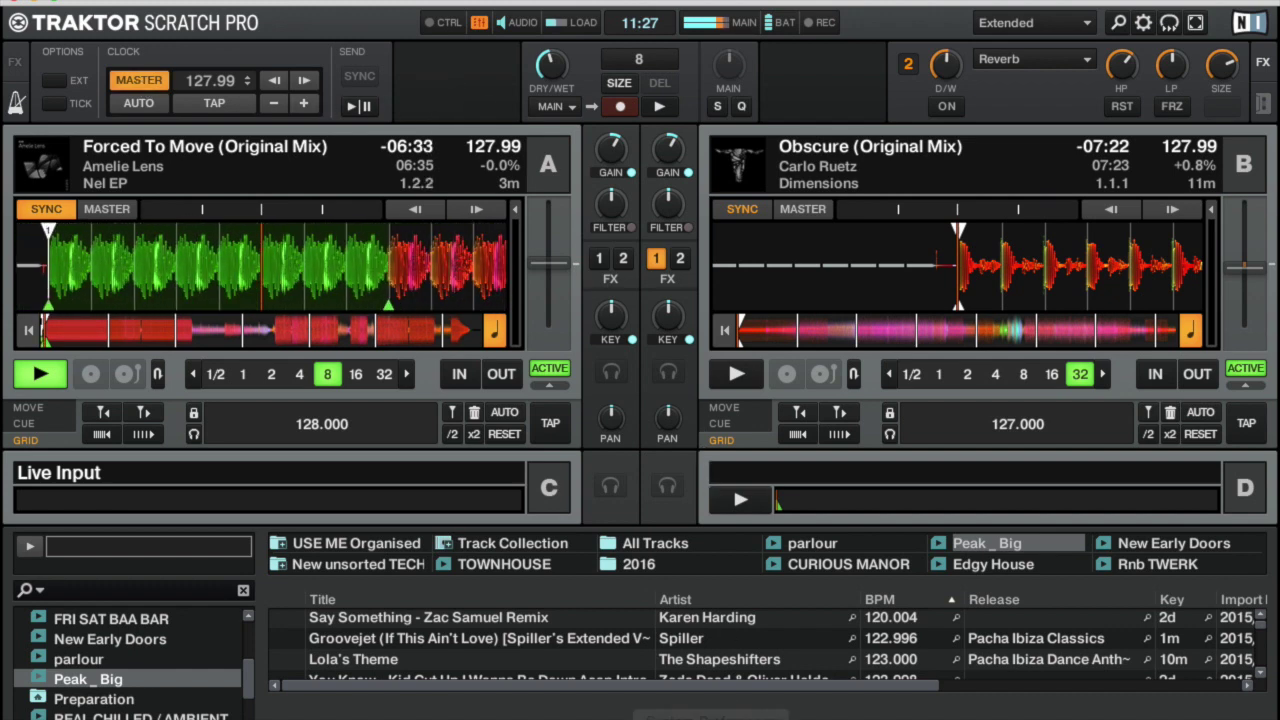
left_click(840, 703)
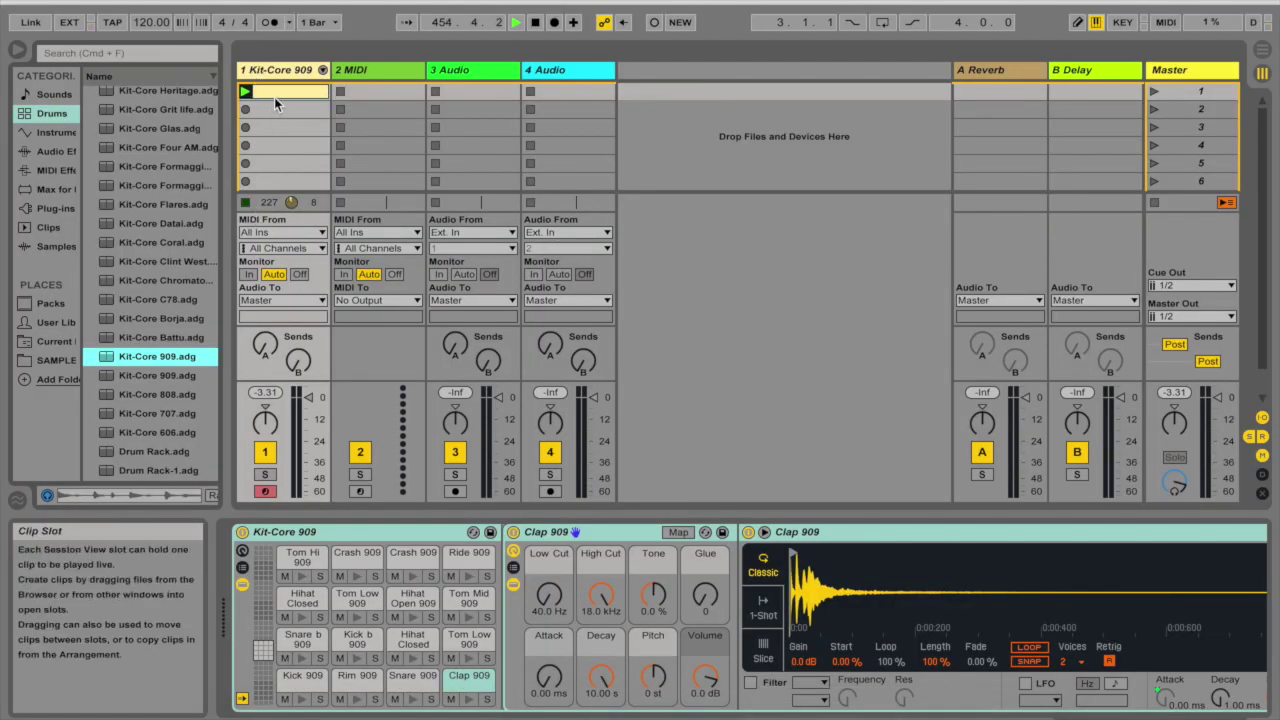
In Live's Link/MIDI preferences, turn on clock Sync for the Traktor Virtual Output input.
left_click(75, 0)
left_click(101, 30)
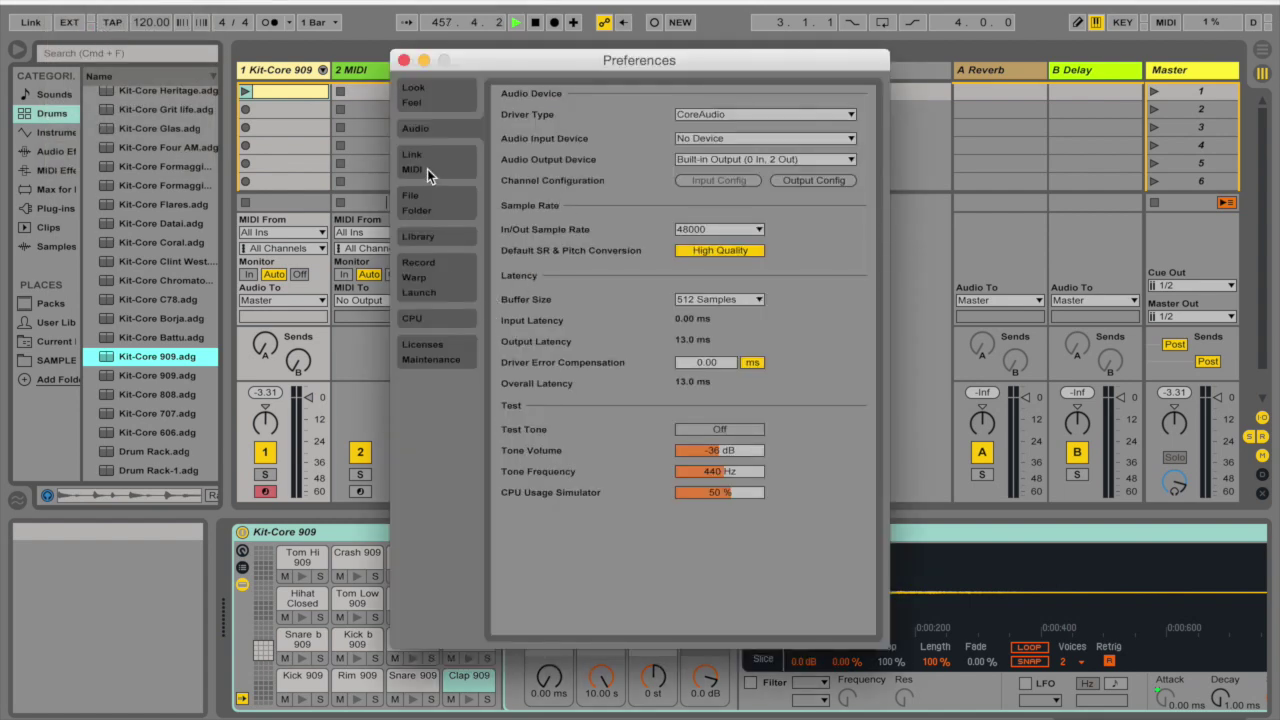
left_click(427, 169)
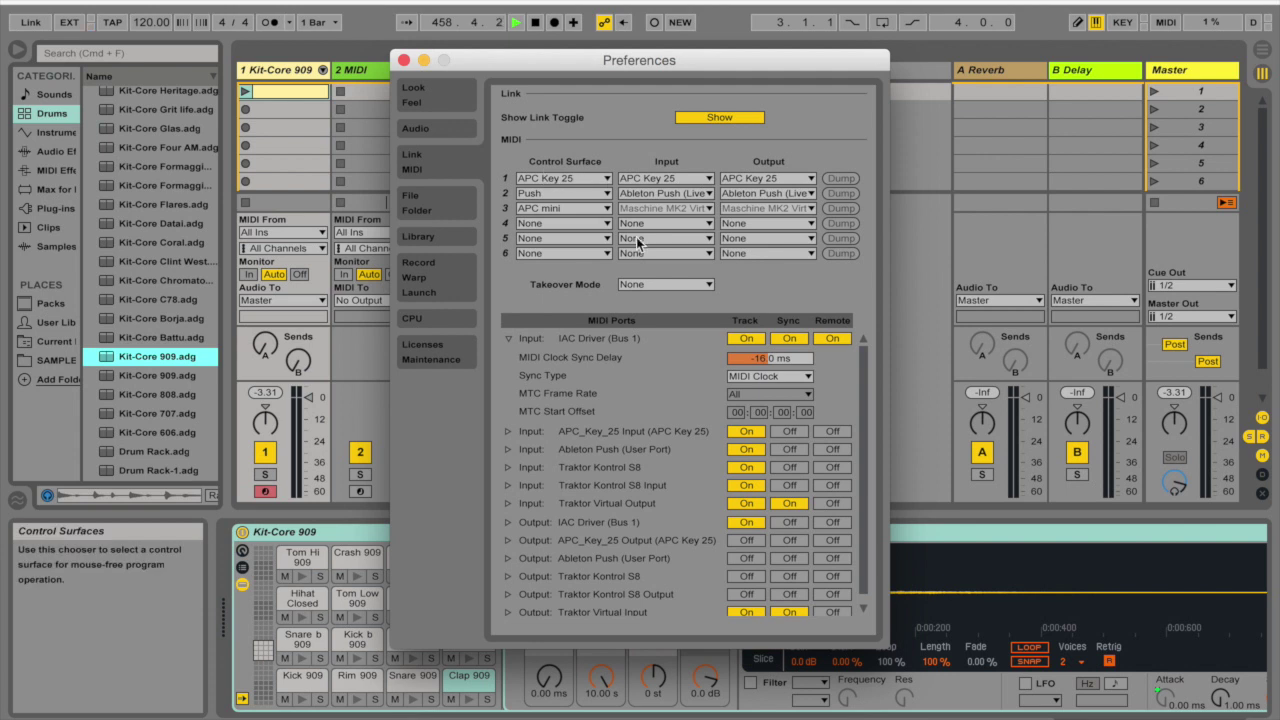
scroll(680, 396, "down", 1)
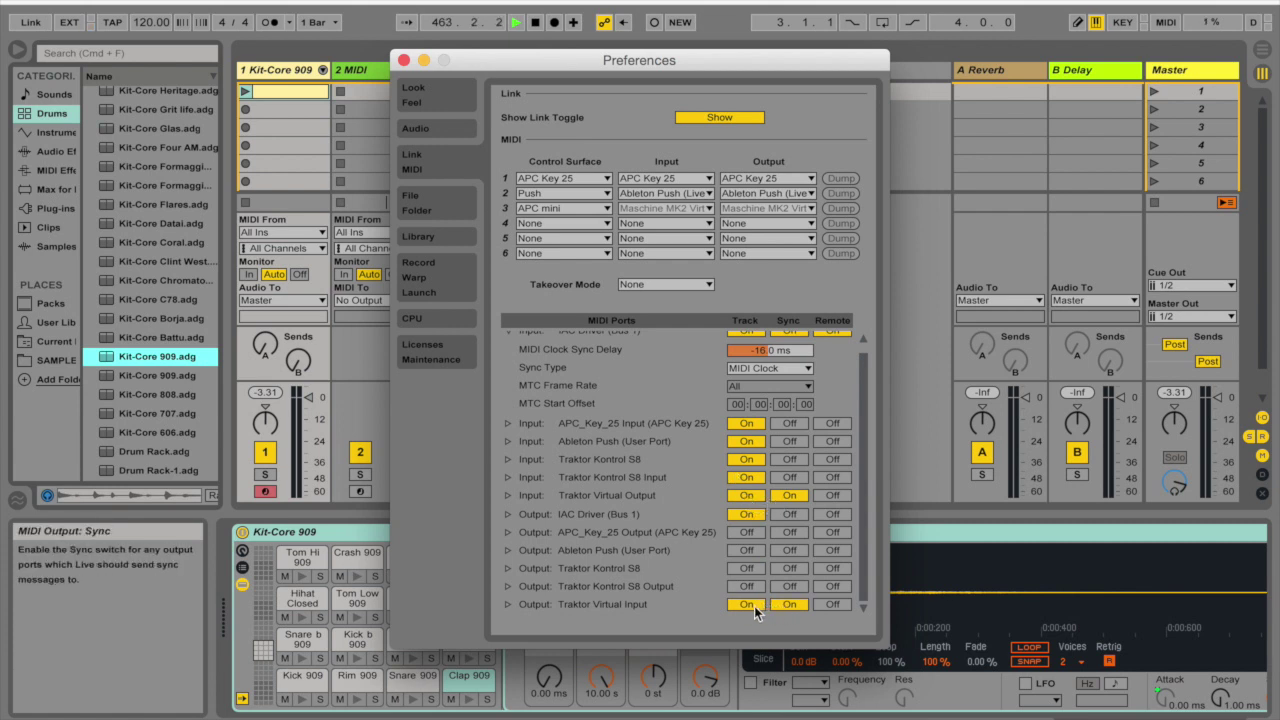
scroll(668, 449, "up", 1)
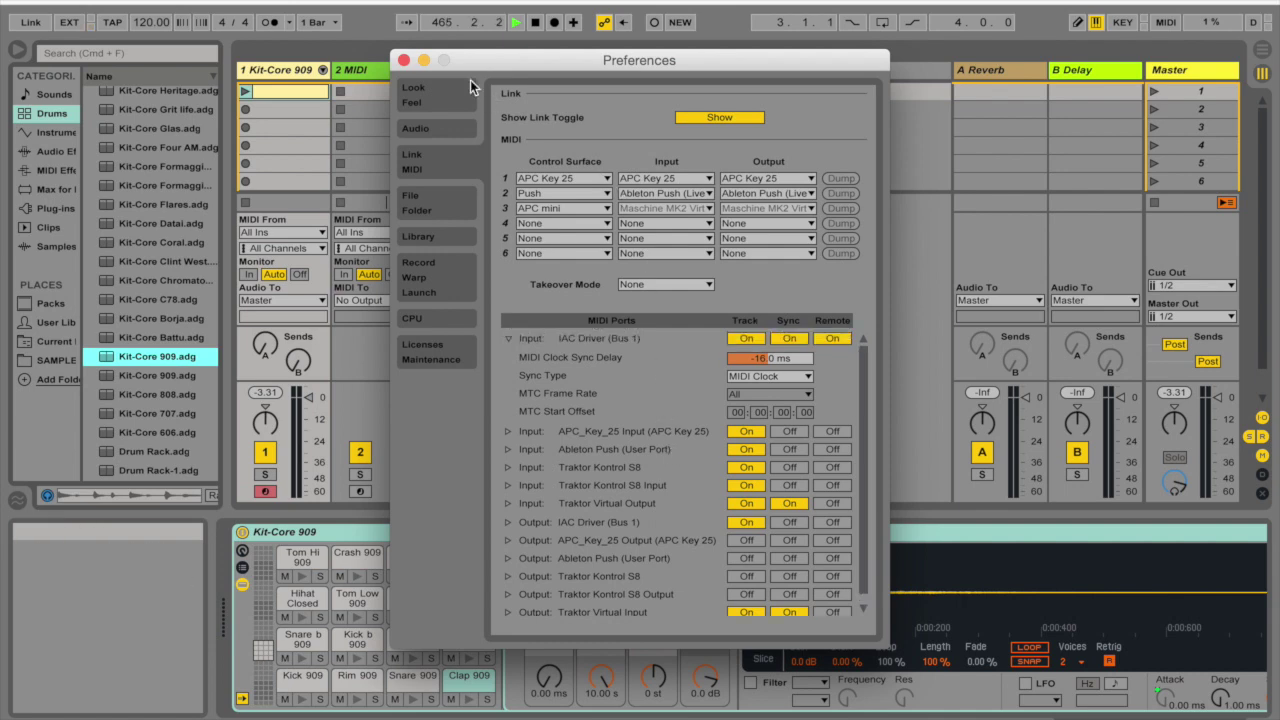
left_click(404, 61)
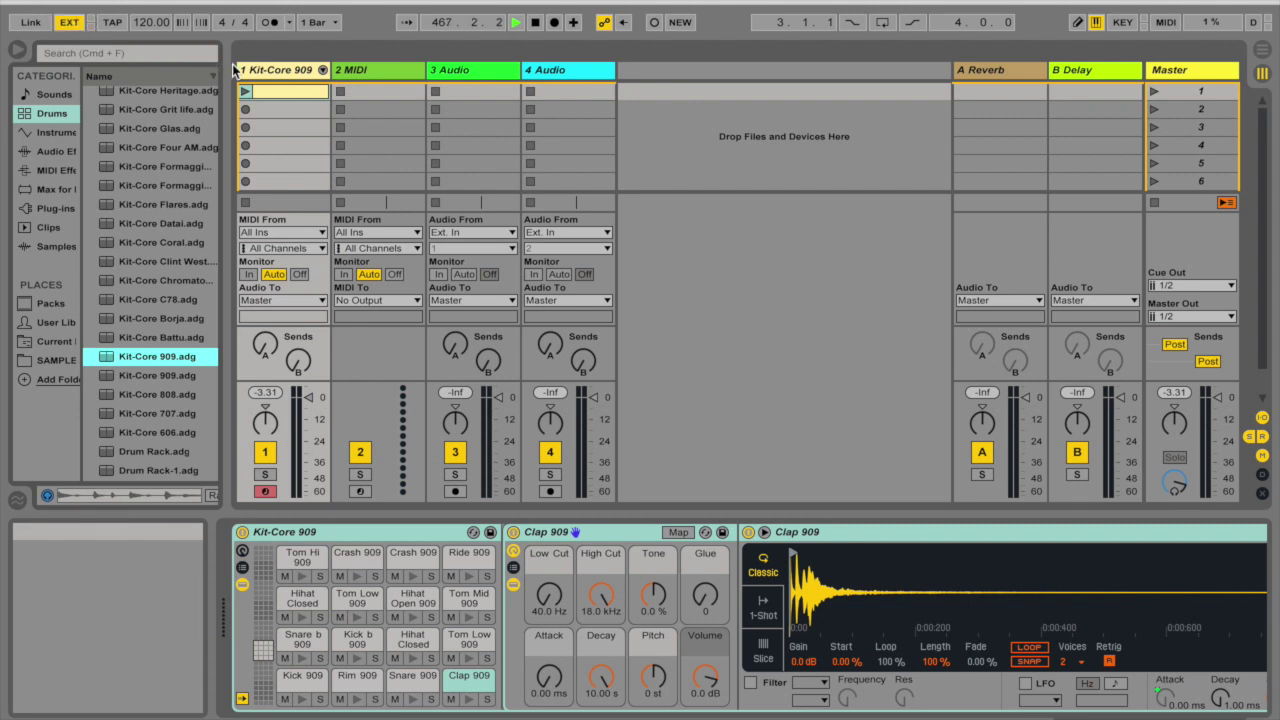
Show the first Kit-Core 909 clip's notes in Live's clip editor.
double_click(293, 89)
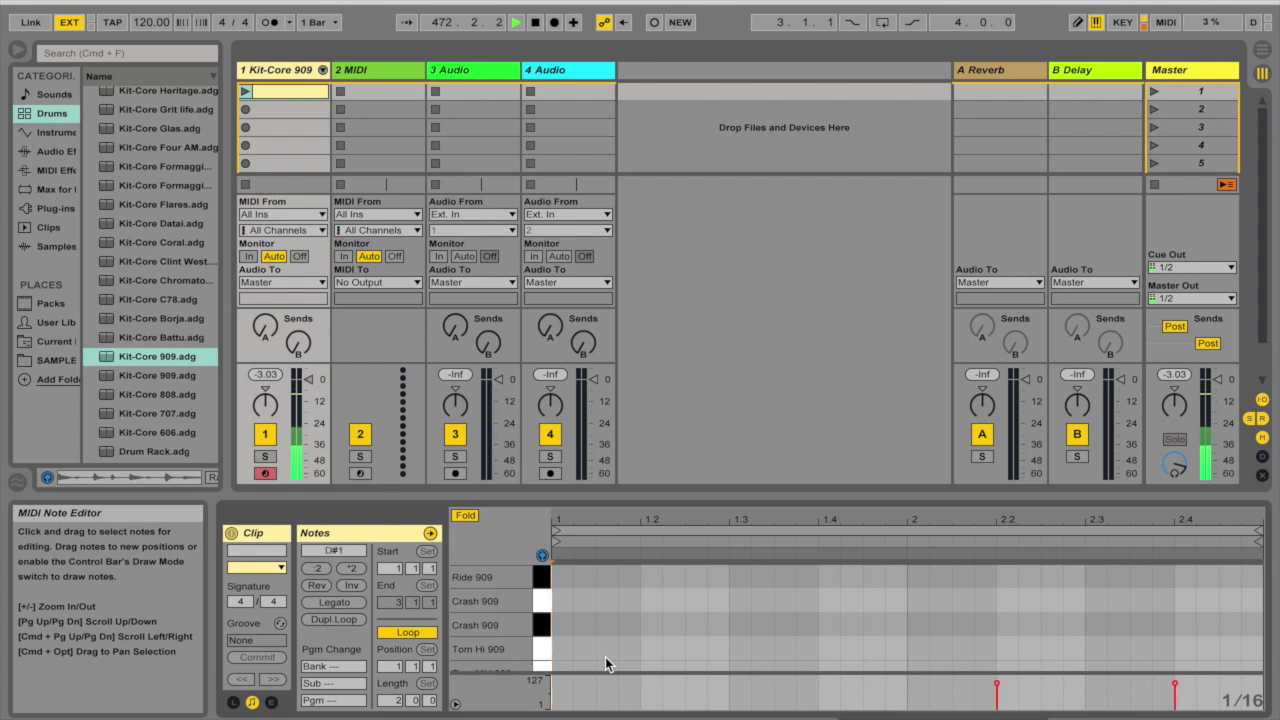
mouse_move(1014, 710)
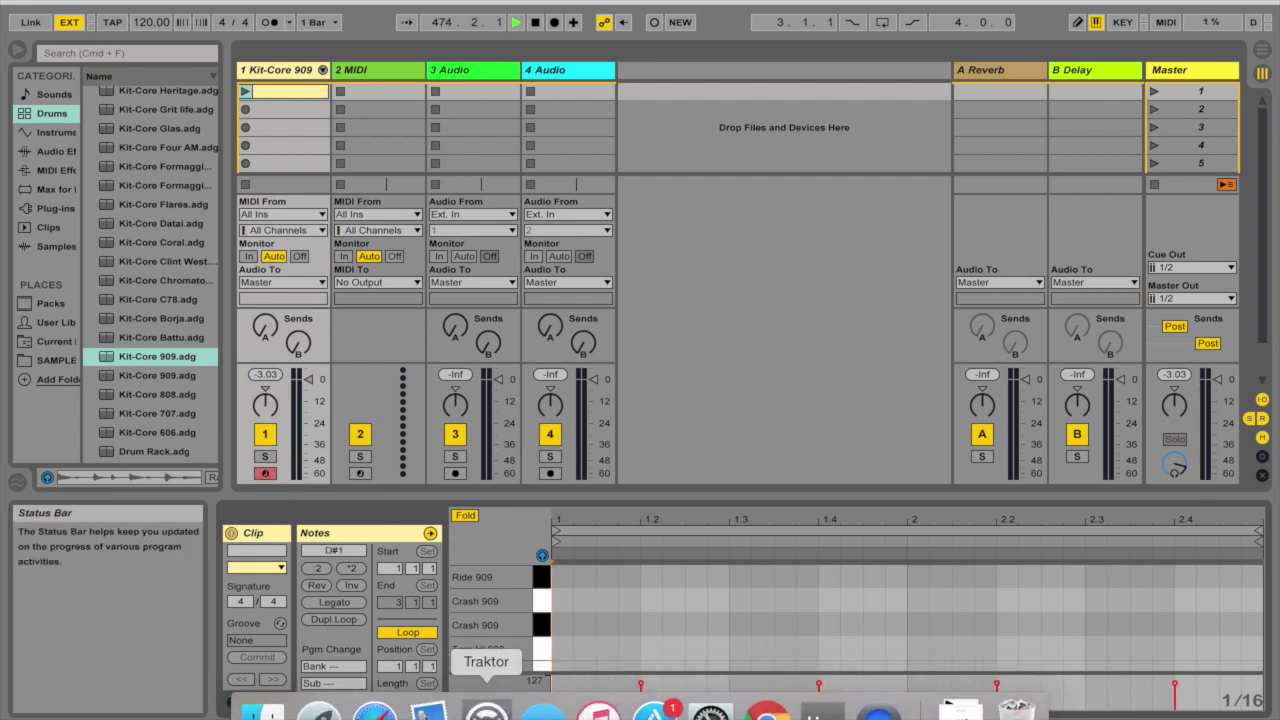
left_click(487, 708)
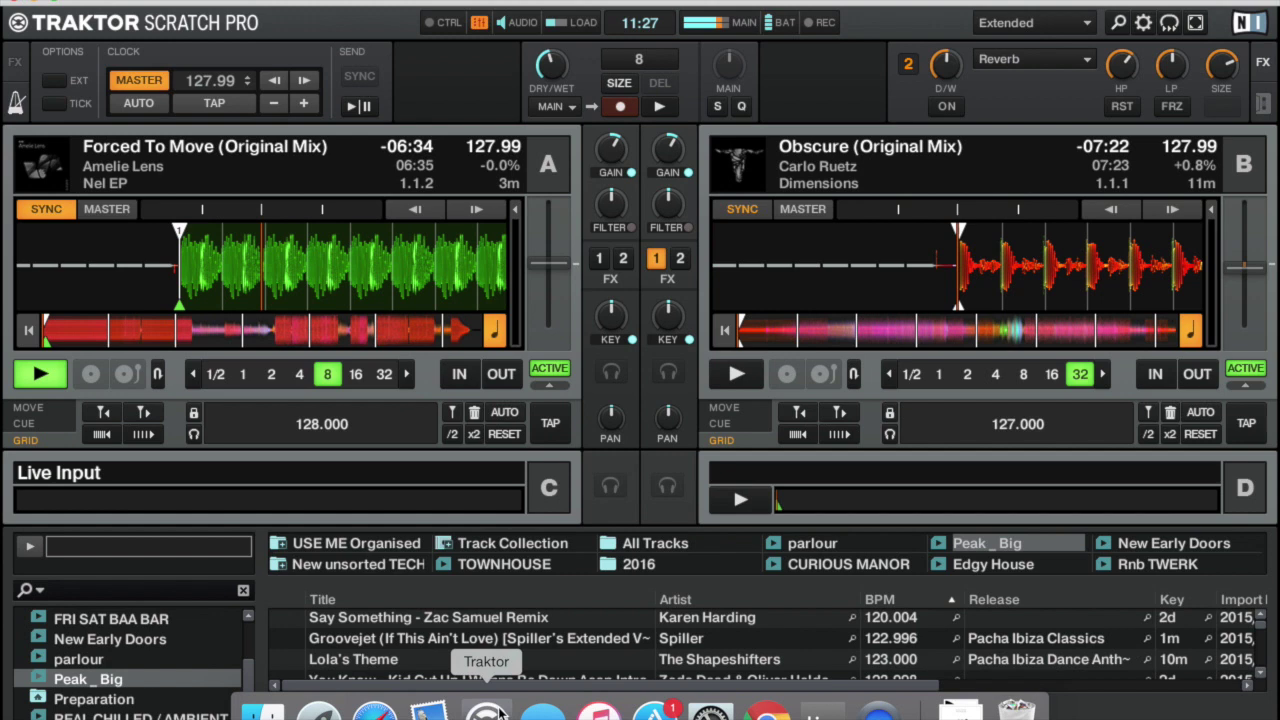
Start sending Traktor's 127.99 BPM MIDI clock to Live and resync it twice.
left_click(362, 107)
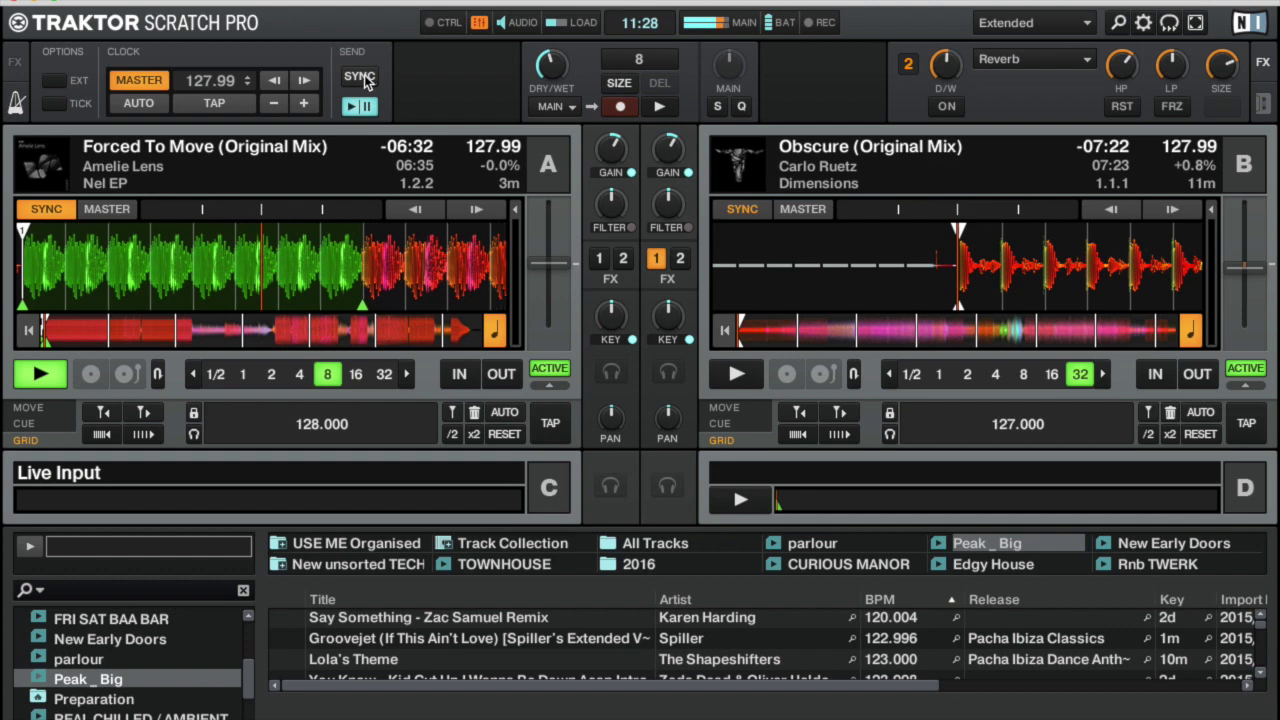
left_click(362, 78)
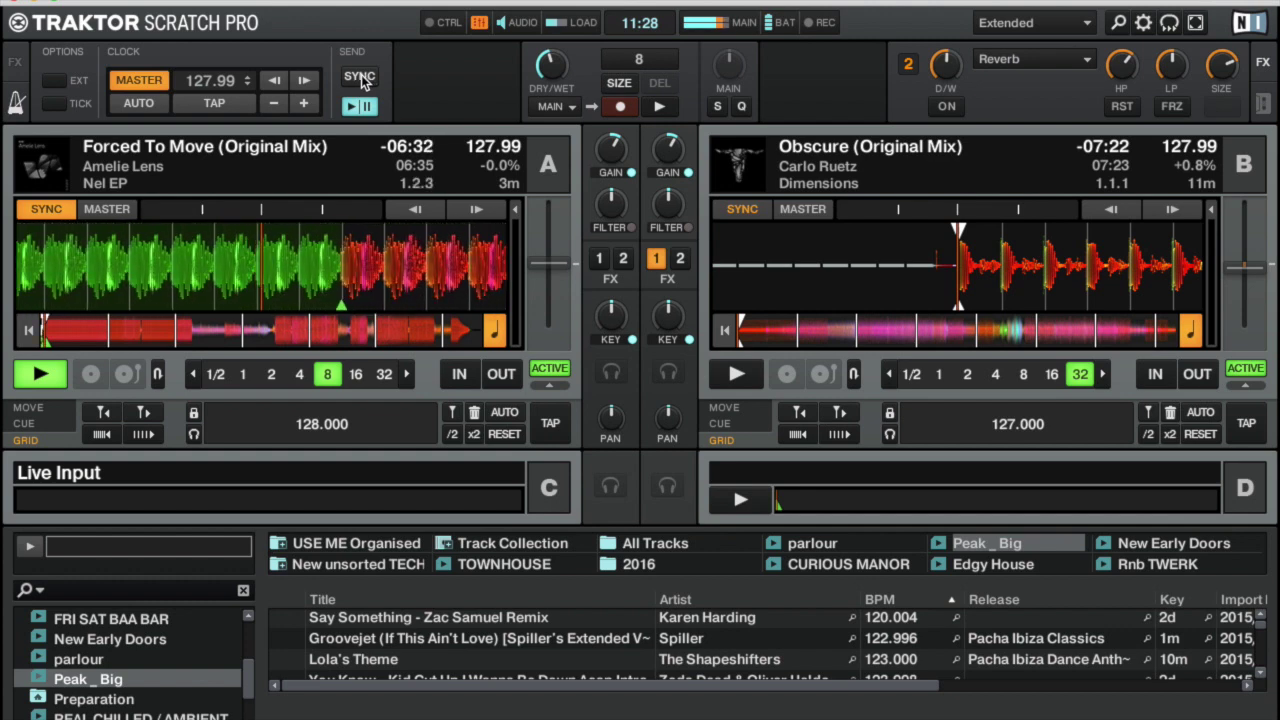
left_click(362, 78)
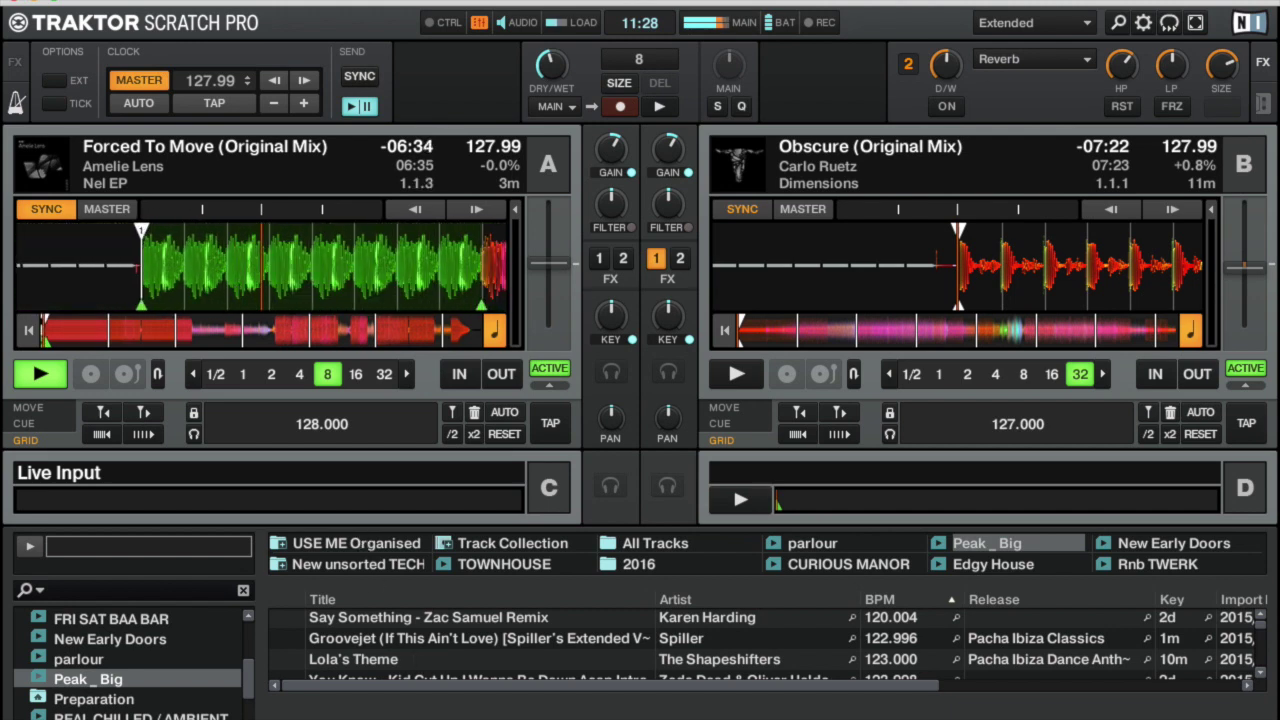
left_click(857, 700)
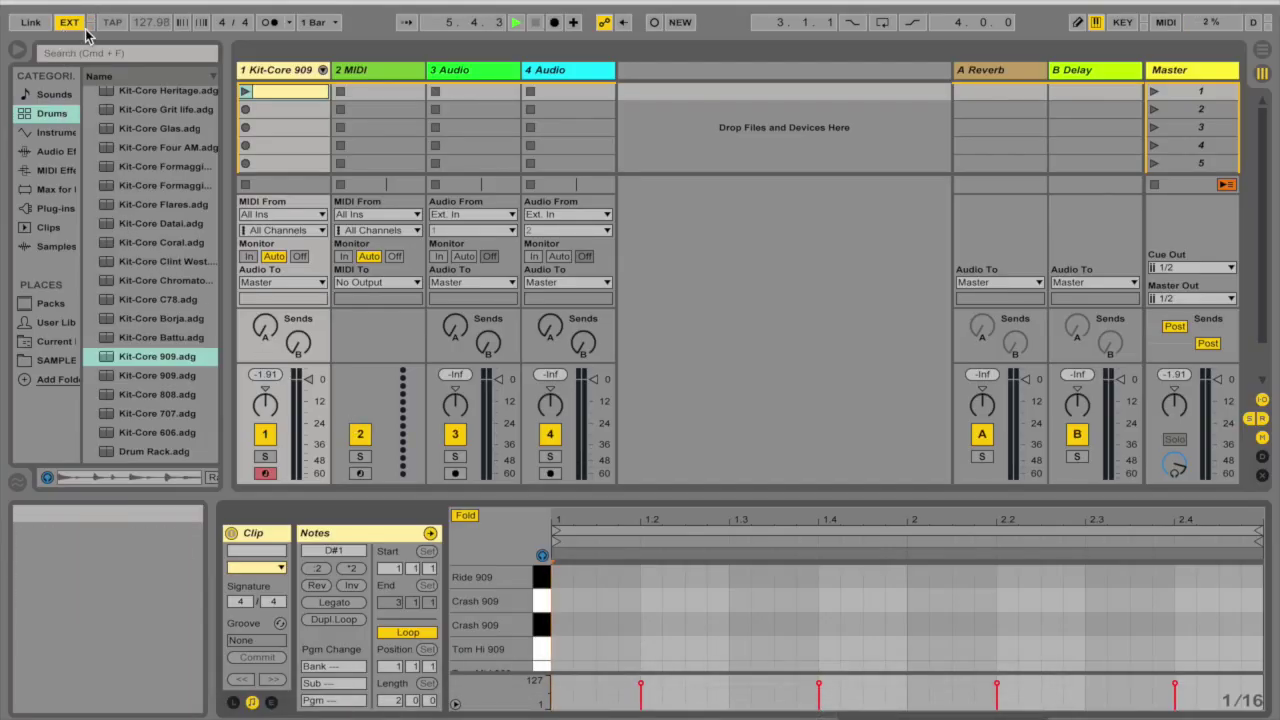
Launch the first Kit-Core 909 clip, playing at the external tempo of 127.98 BPM.
left_click(244, 91)
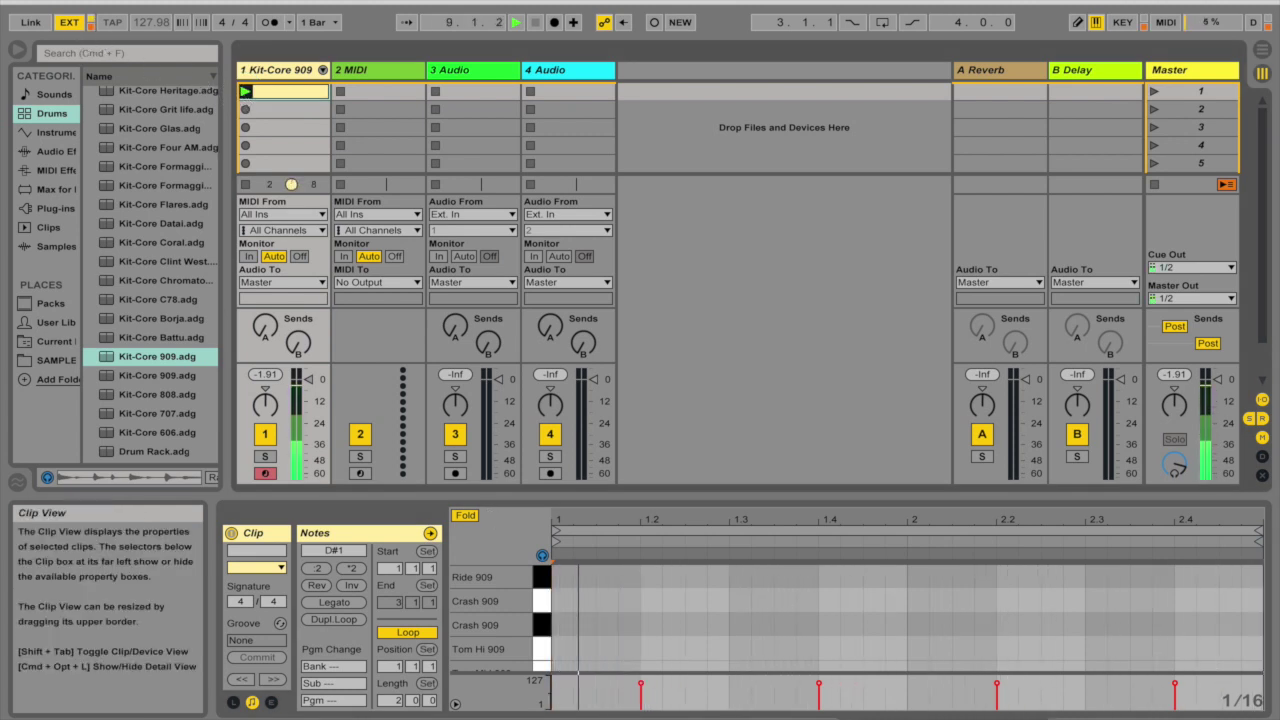
mouse_move(652, 710)
left_click(486, 710)
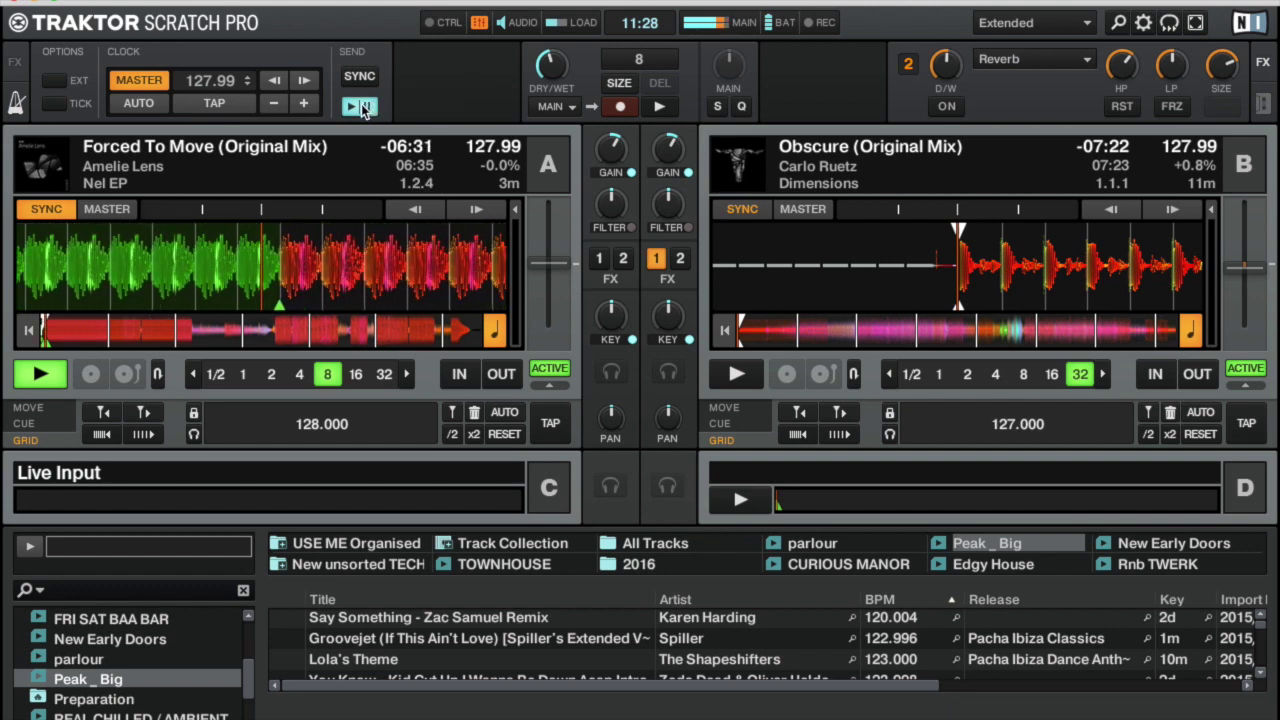
Change deck A's loop size from 1 beat up to 32 beats.
key("Down")
key("Down")
key("Down")
key("l")
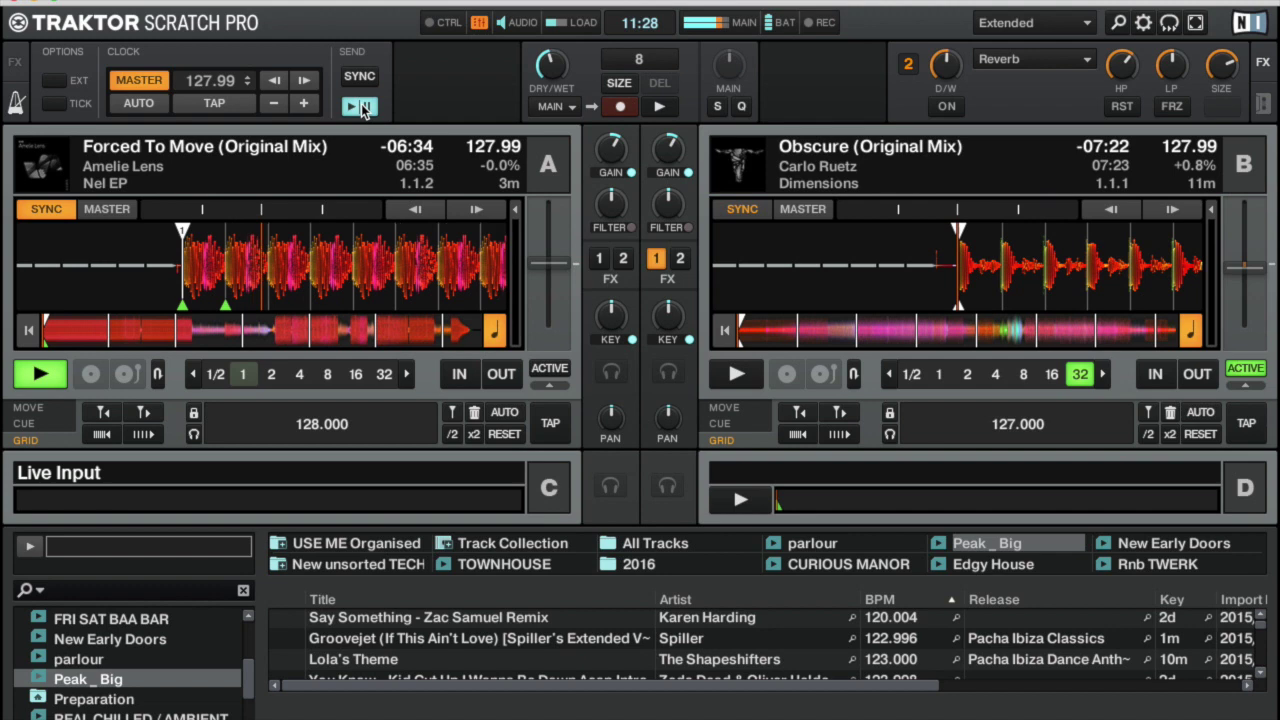
key("Down")
key("Down")
key("Down")
key("Down")
key("Down")
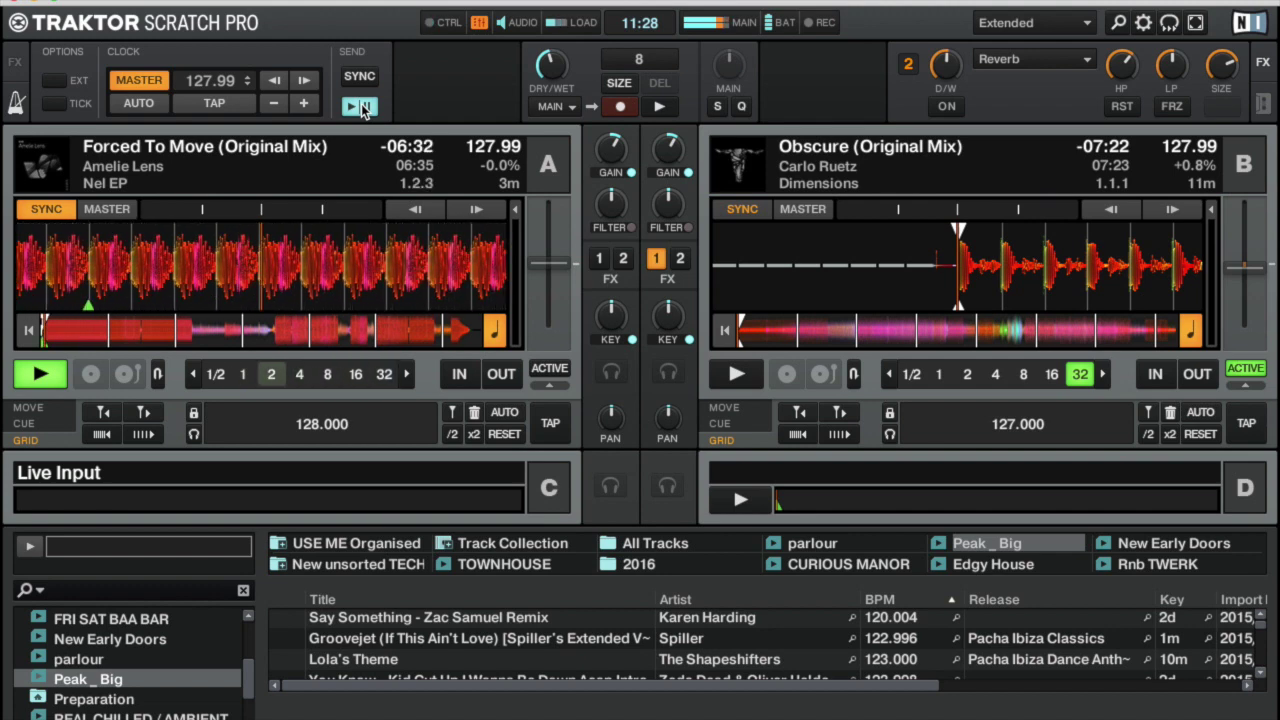
key("Down")
key("Down")
key("Down")
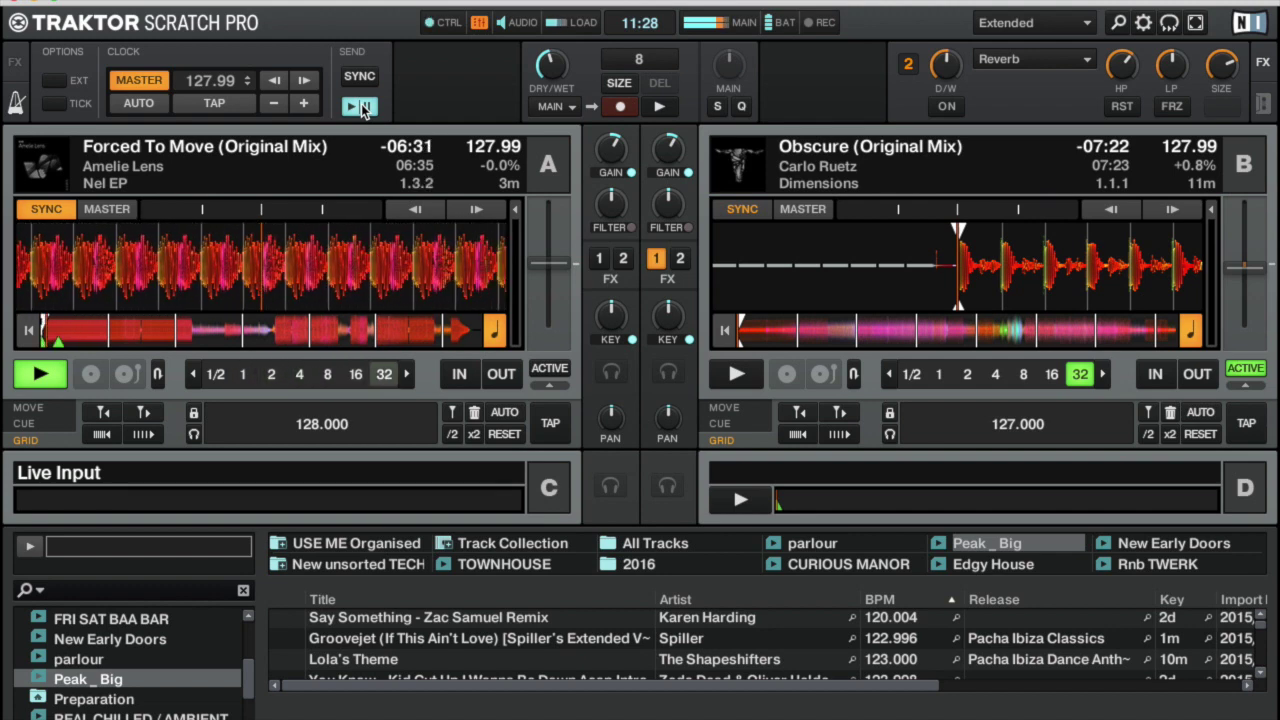
Restart and resync the outgoing MIDI clock, then stop deck A at its track start.
left_click(362, 107)
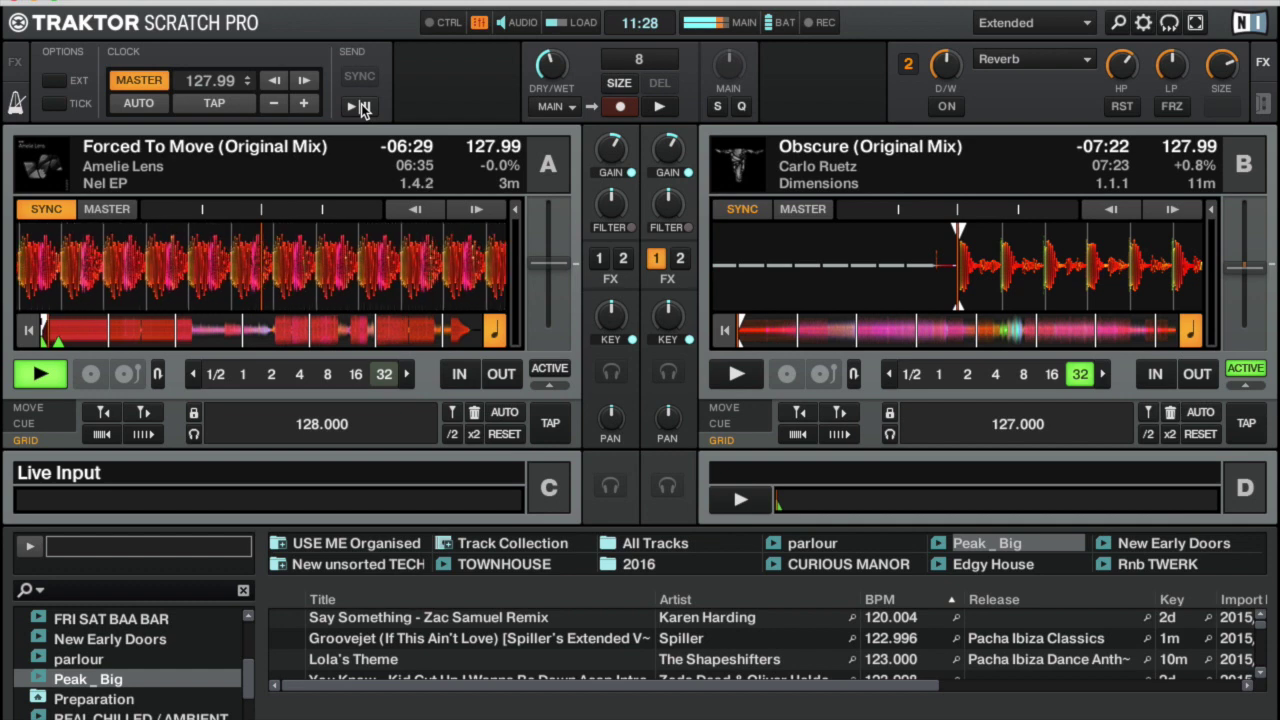
left_click(362, 107)
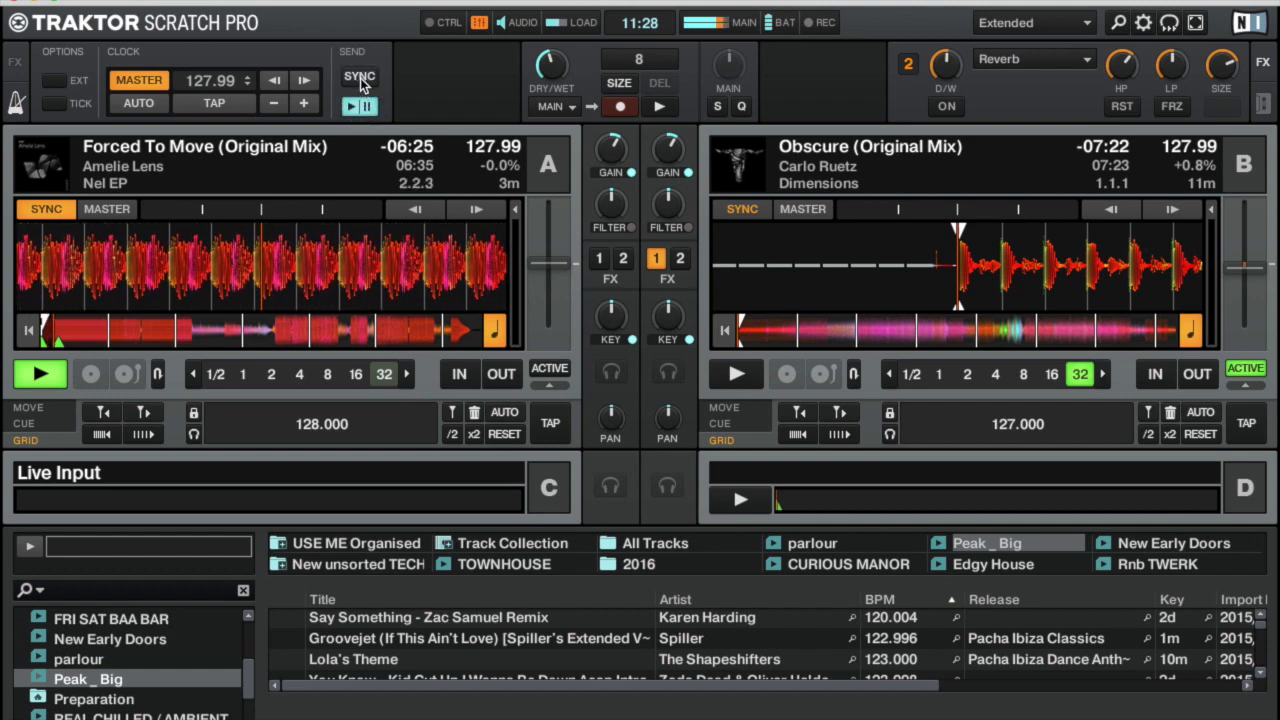
left_click(362, 80)
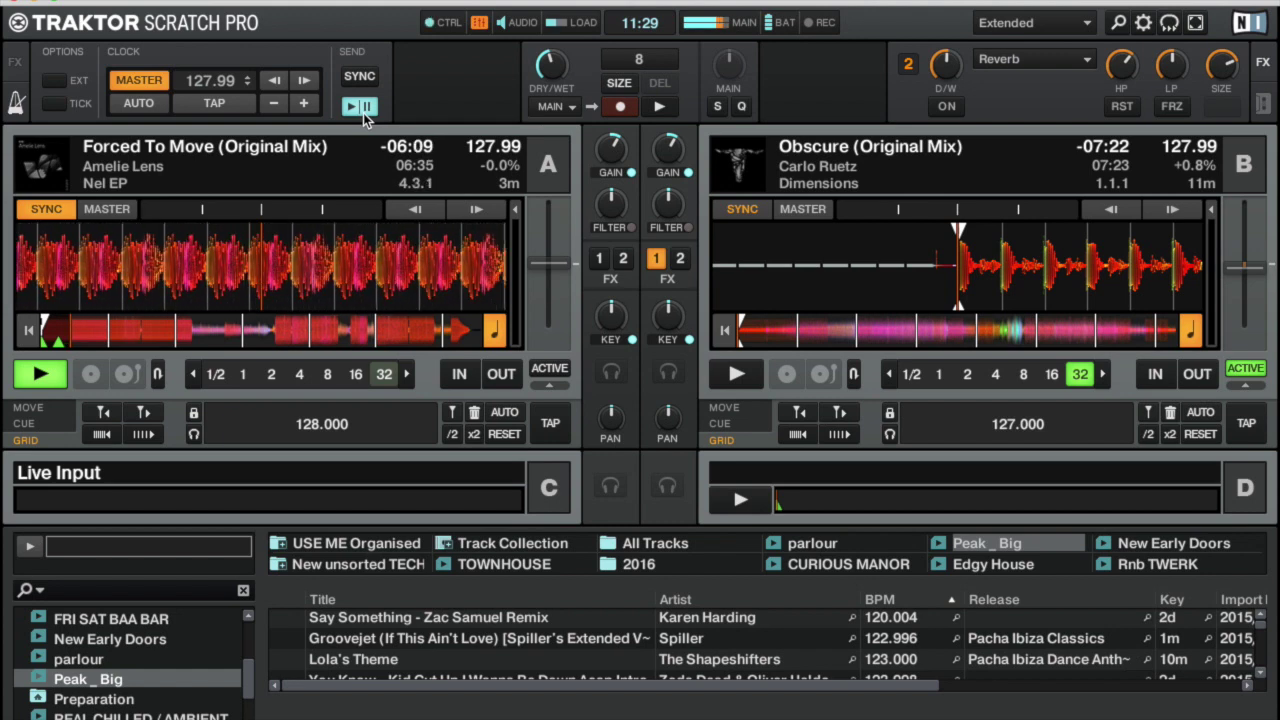
key("space")
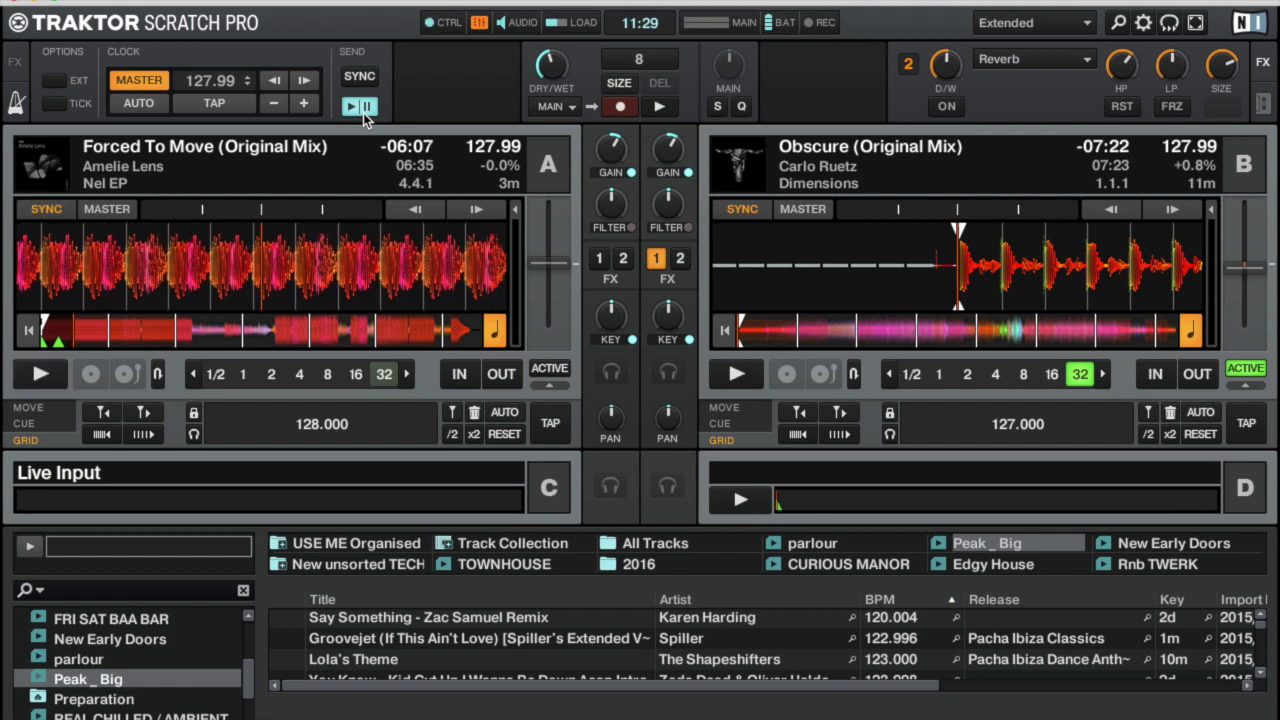
key("Home")
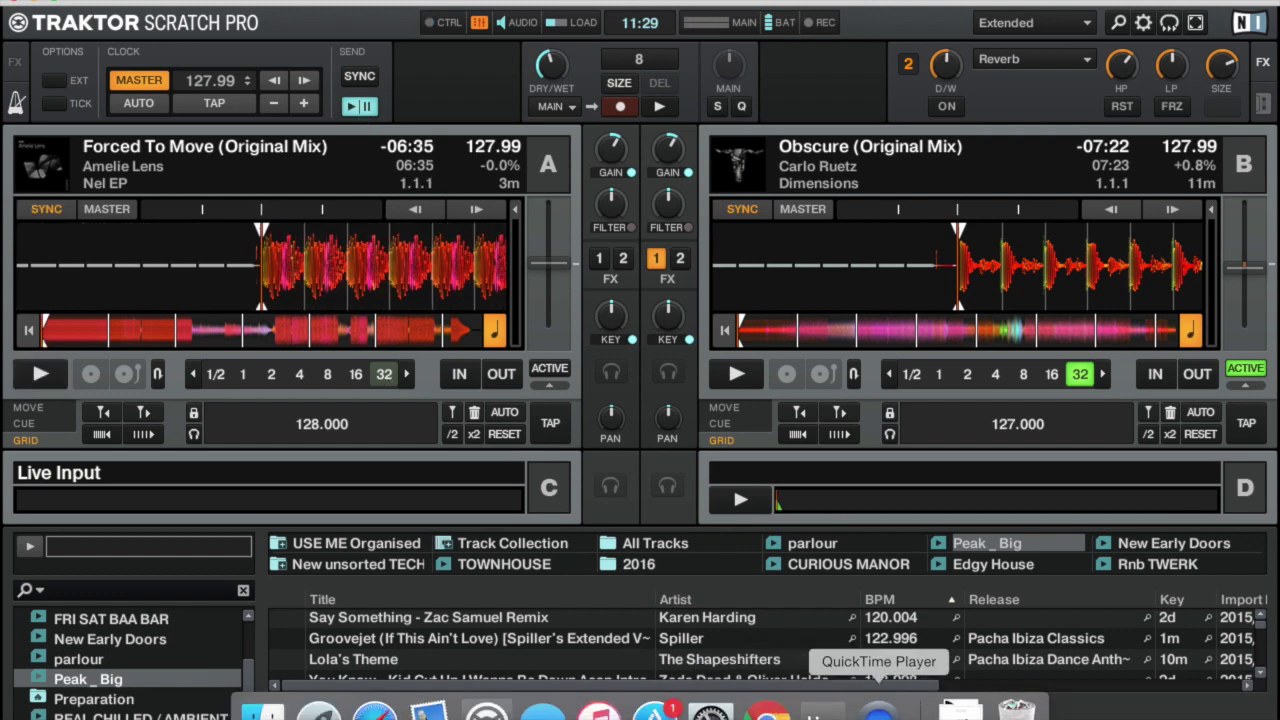